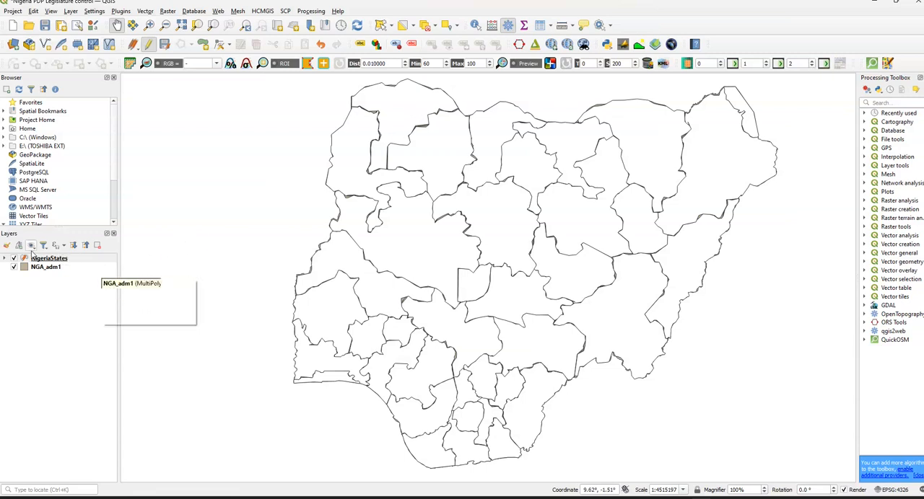
Step: Delete the FieldTest2, PerNPDP and Area fields from the NigeriaStates attribute table
right_click(48, 259)
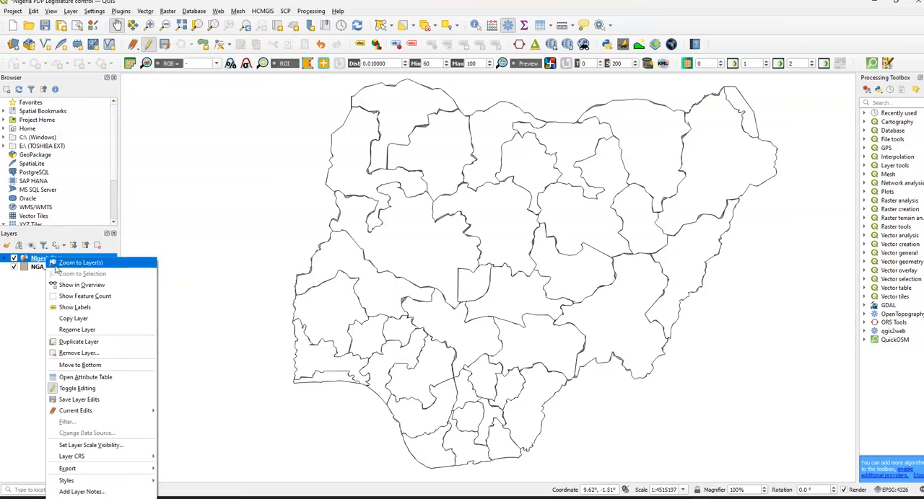
click(90, 379)
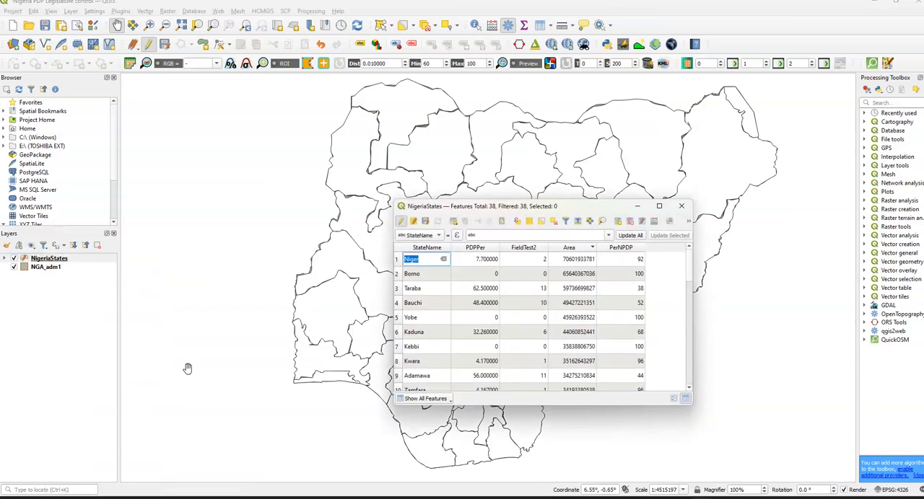
click(632, 224)
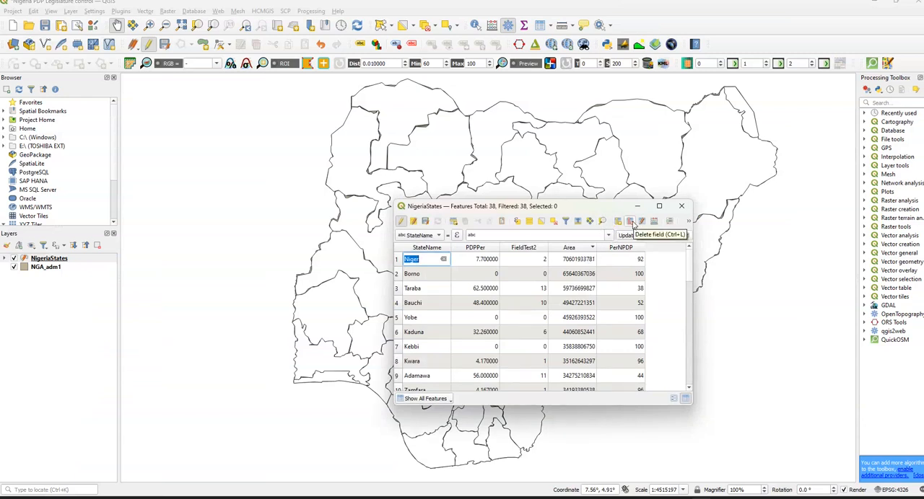
click(395, 206)
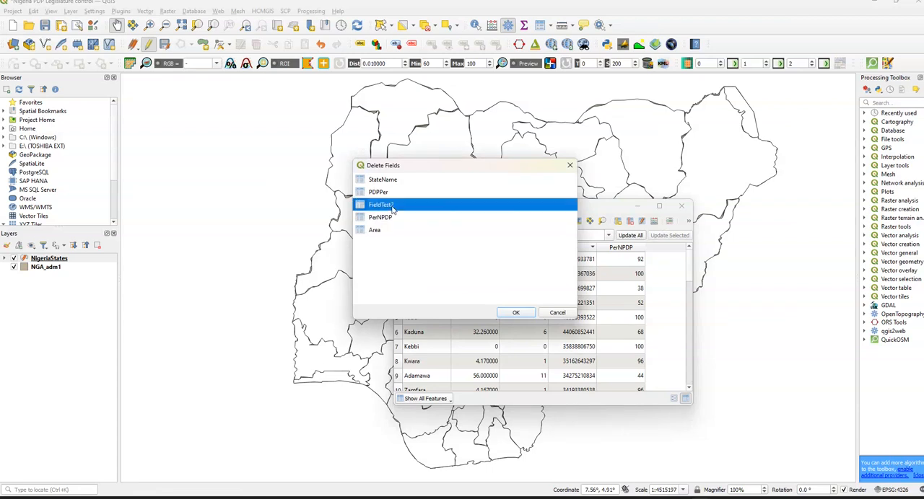
ctrl+click(395, 217)
ctrl+click(396, 230)
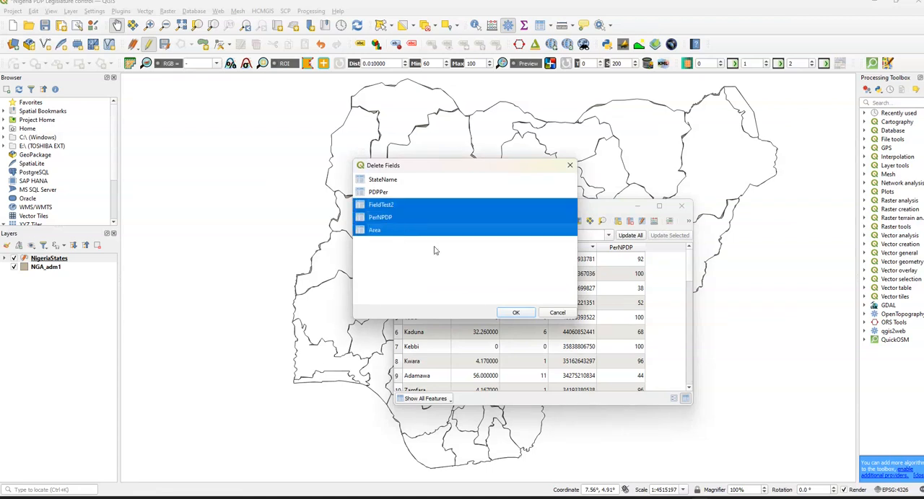
click(507, 311)
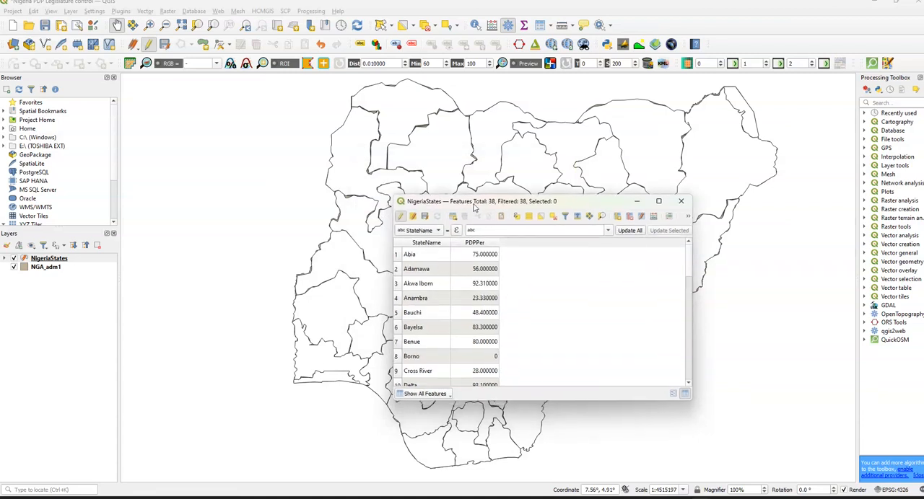
Step: Add a feature row to the NigeriaStates table with StateName ABC, enter 123 as its PDPPer and clear that number
drag(469, 212, 457, 188)
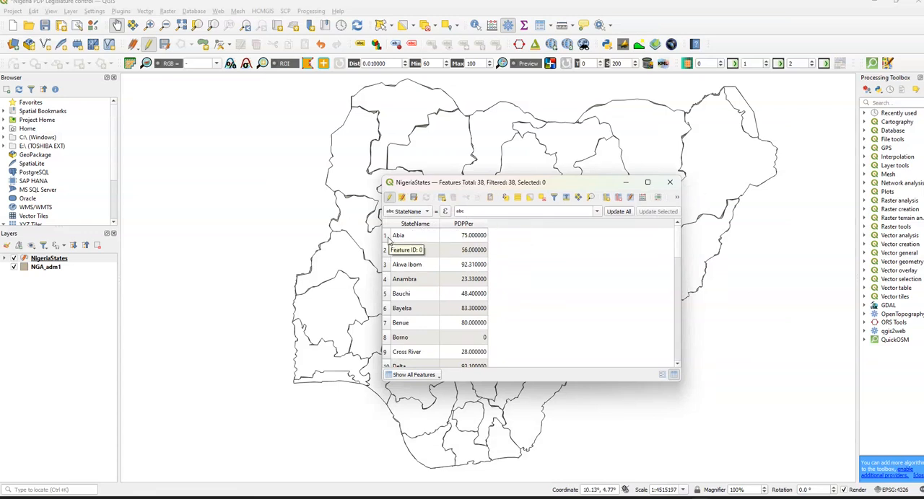
scroll(388, 242, down, 10)
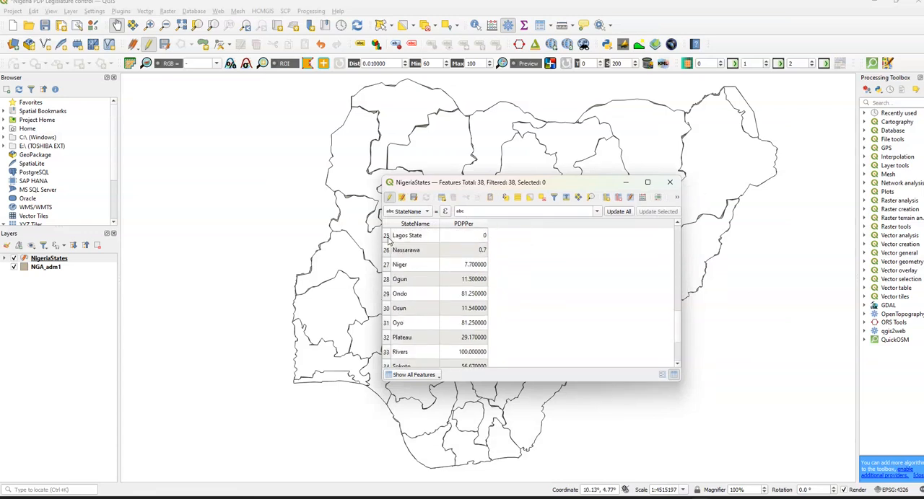
scroll(395, 365, up, 10)
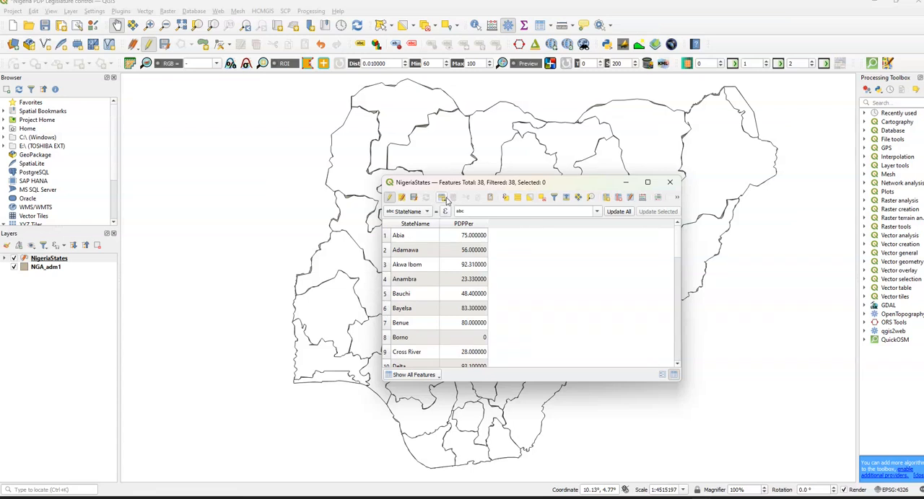
click(442, 199)
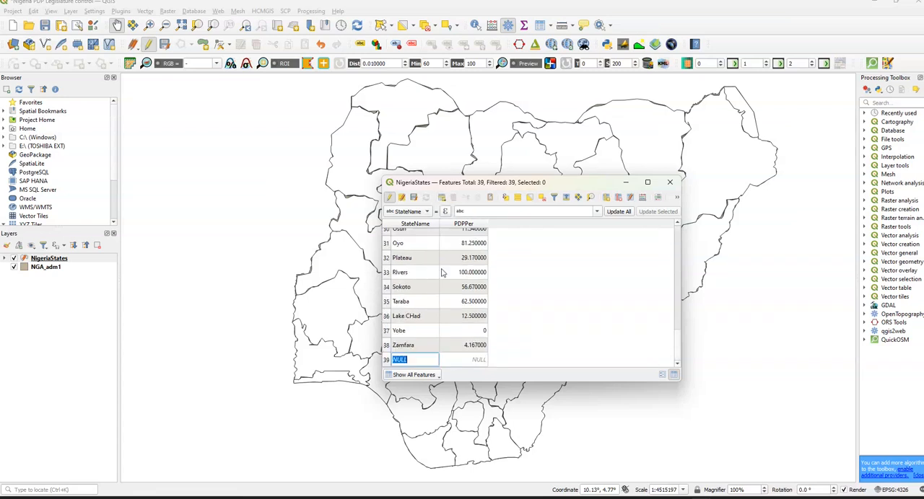
key(BackSpace)
text(ABC)
click(465, 361)
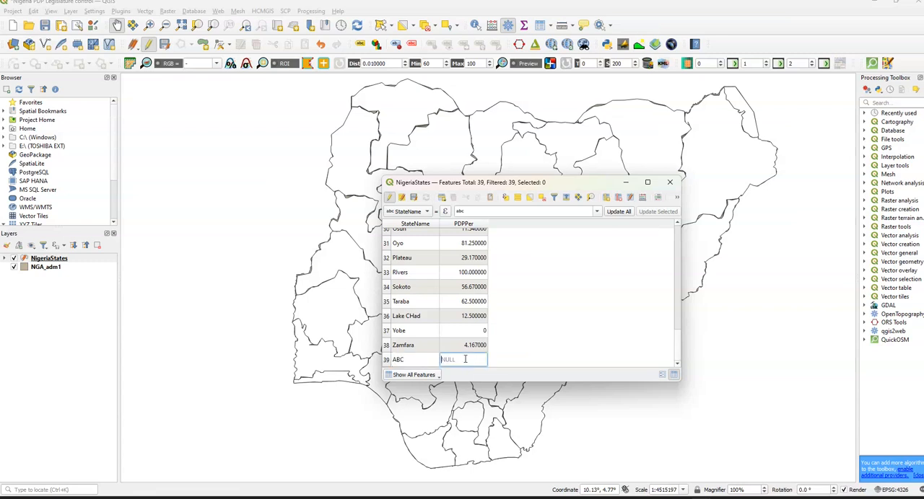
text(123)
key(BackSpace)
Step: Clear the new row's state name and try overwriting the Yobe state name with ABC
click(415, 359)
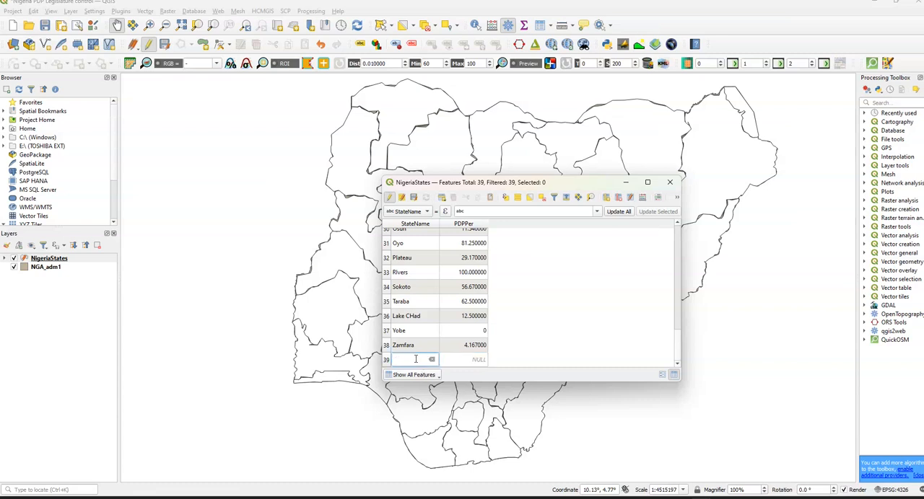
click(413, 331)
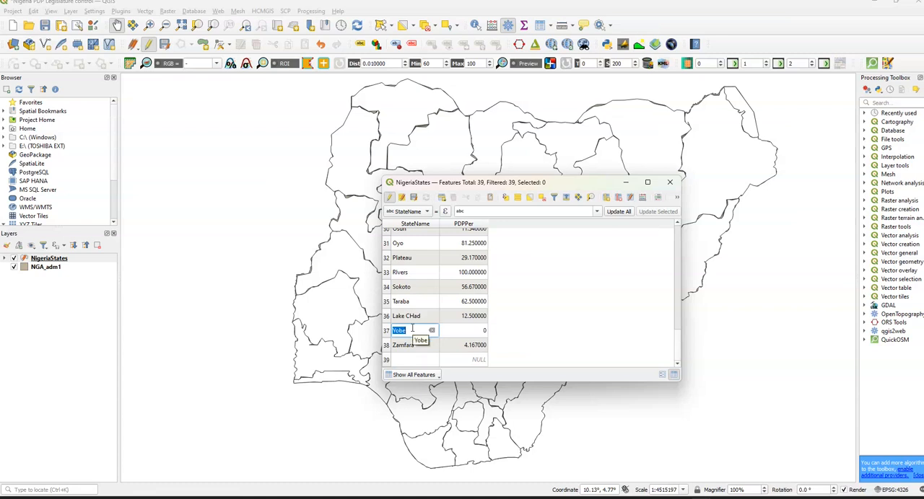
text(ABC)
Step: Delete the blank feature in row 39 of the NigeriaStates table and close the table
click(387, 360)
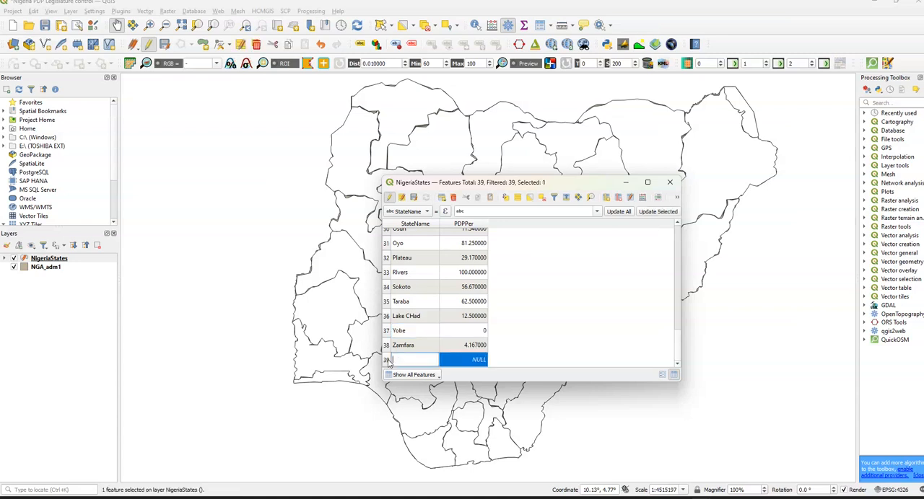
click(453, 199)
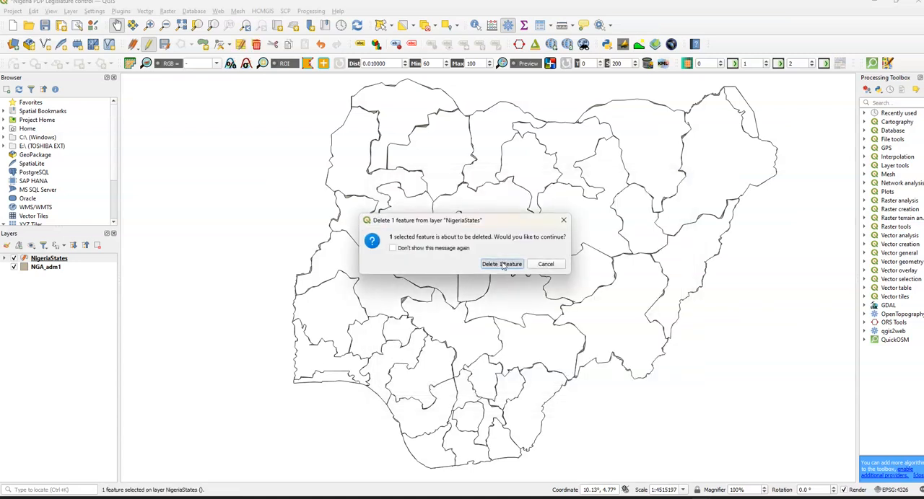
click(503, 264)
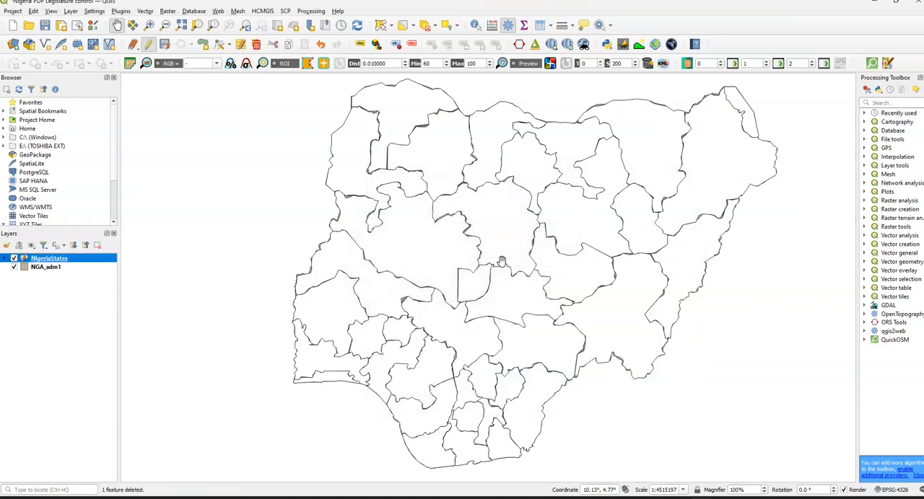
Step: Add a 32-bit integer field named Field1 with length 11 to the NigeriaStates attribute table and close it
right_click(70, 262)
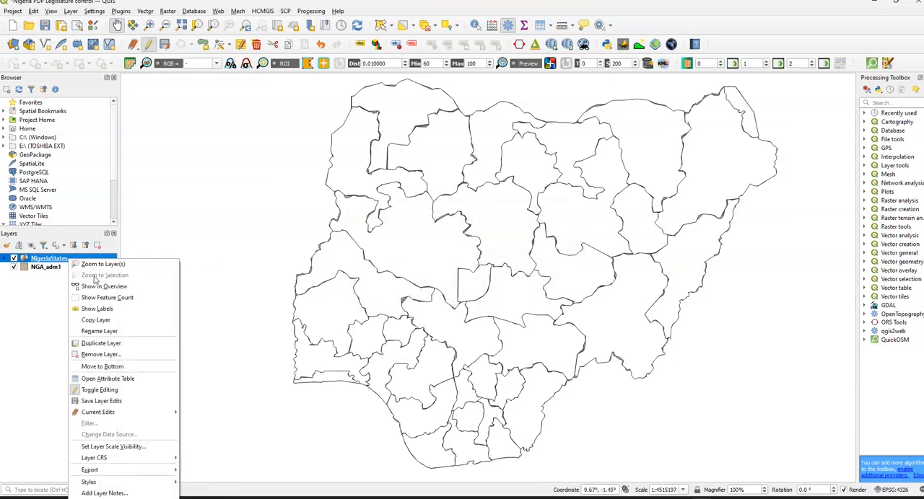
click(127, 379)
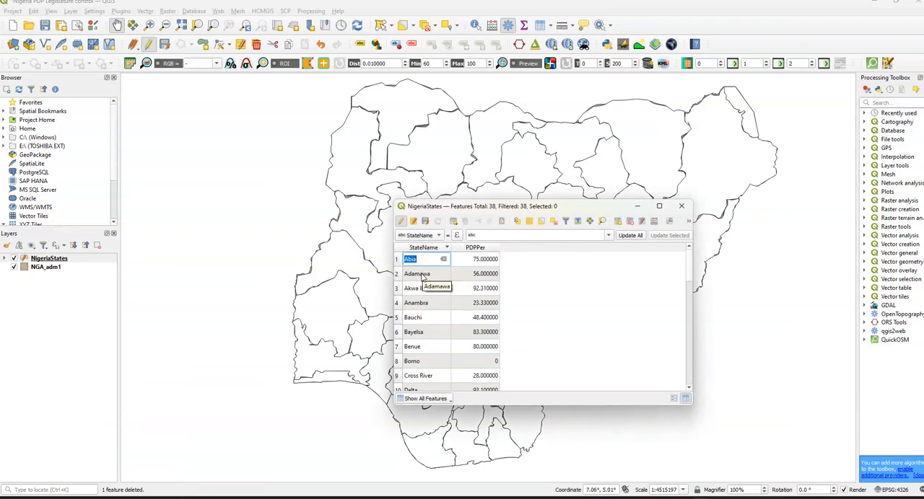
click(619, 222)
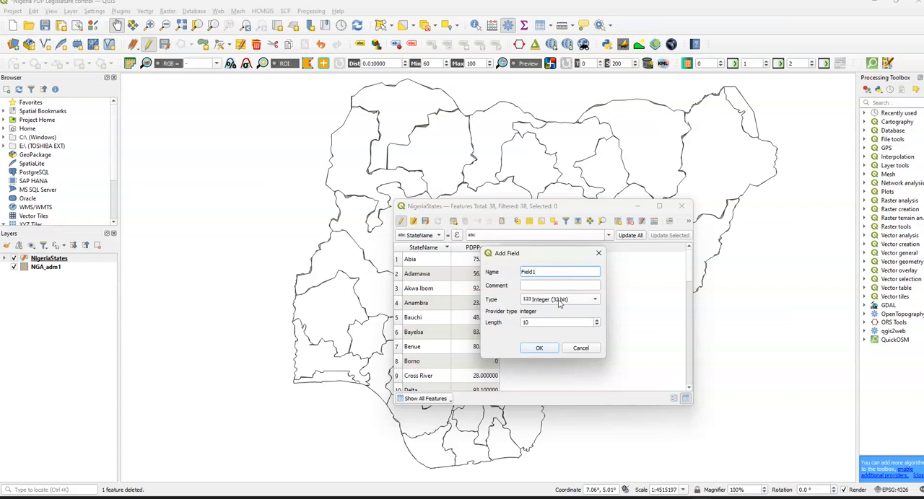
click(558, 303)
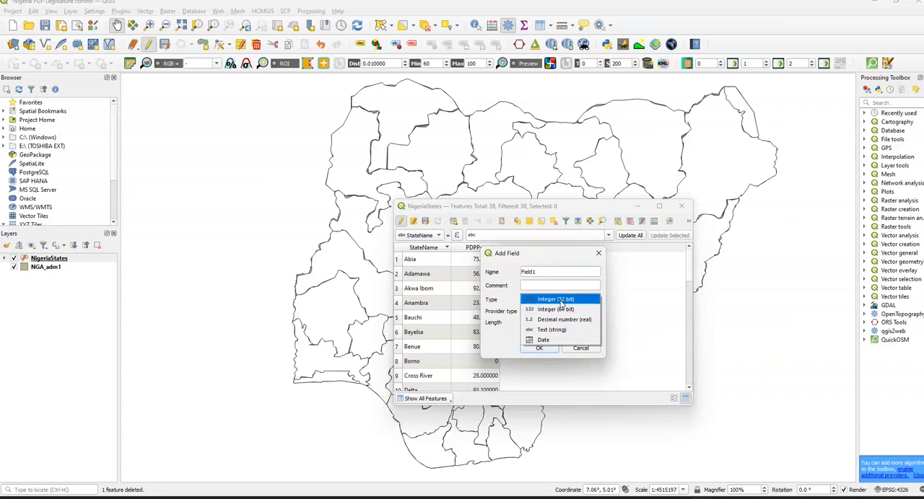
click(560, 303)
double_click(532, 322)
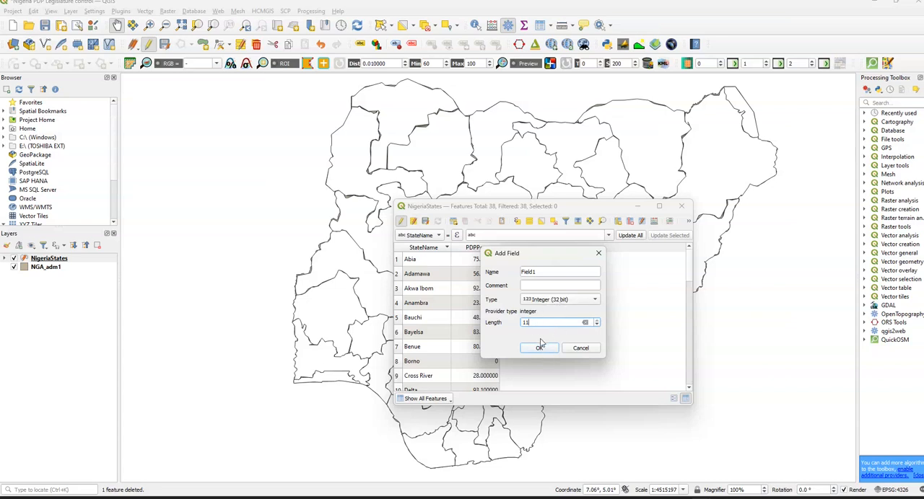
click(544, 349)
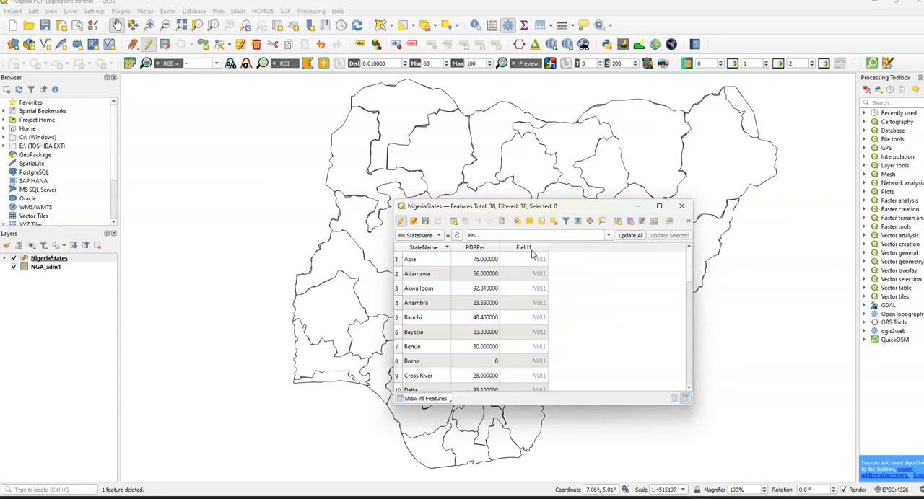
click(681, 206)
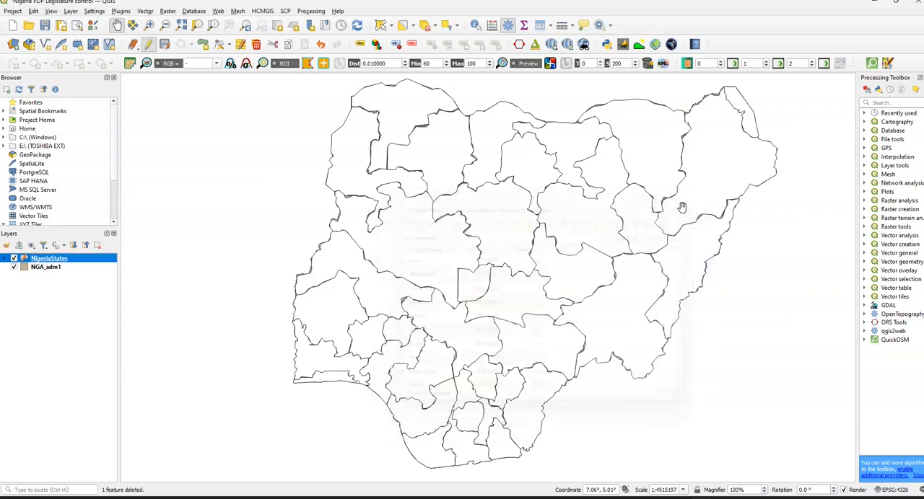
Step: Rename the Field1 field to FieldTest2 in the NigeriaStates layer properties
right_click(72, 258)
click(120, 497)
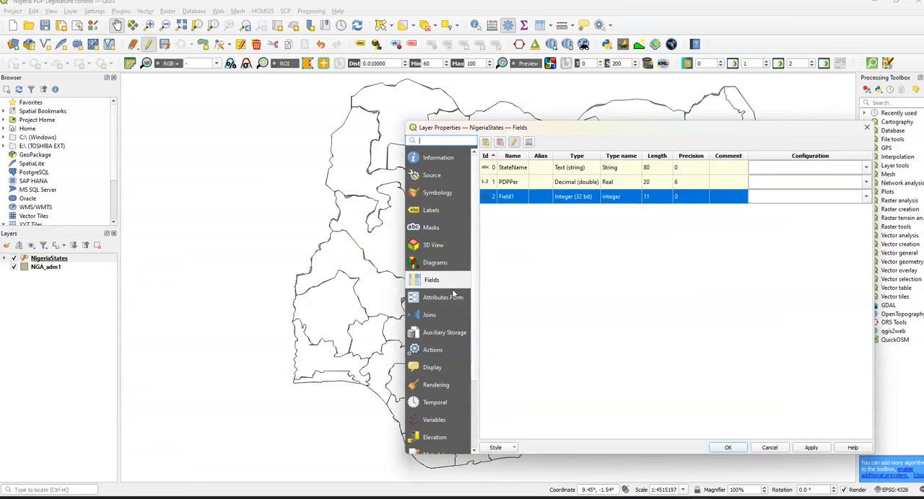
double_click(510, 199)
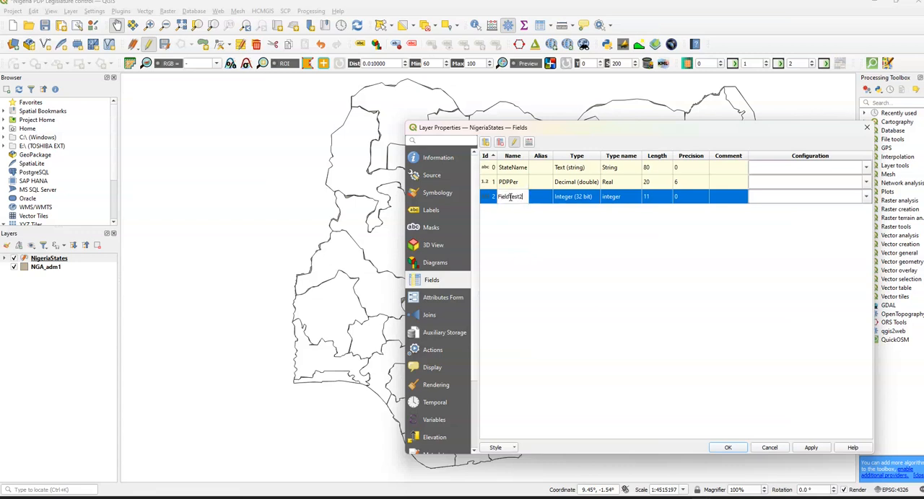
click(743, 448)
Step: Delete the FieldTest2 field from the NigeriaStates attribute table
right_click(61, 260)
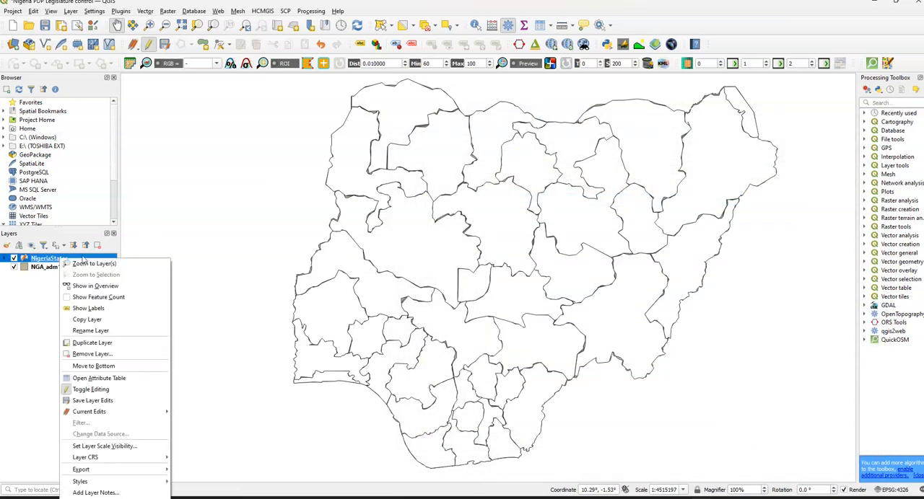
click(99, 378)
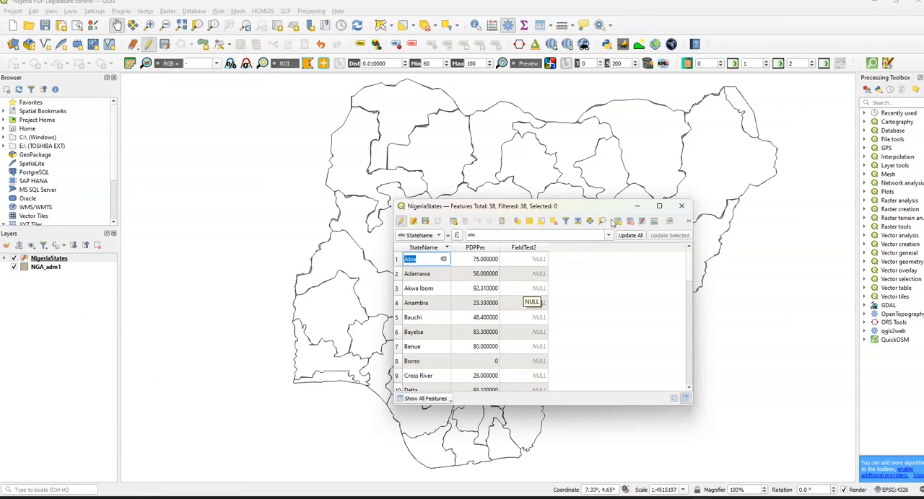
click(531, 249)
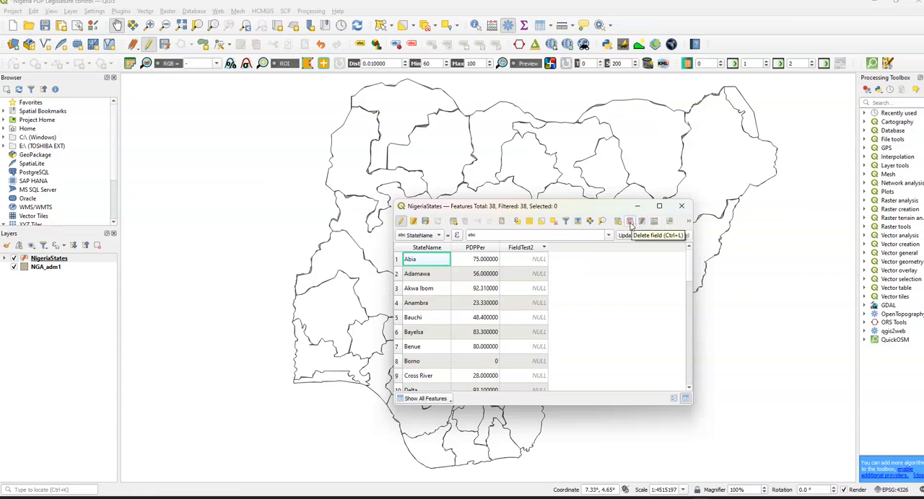
click(630, 226)
click(409, 206)
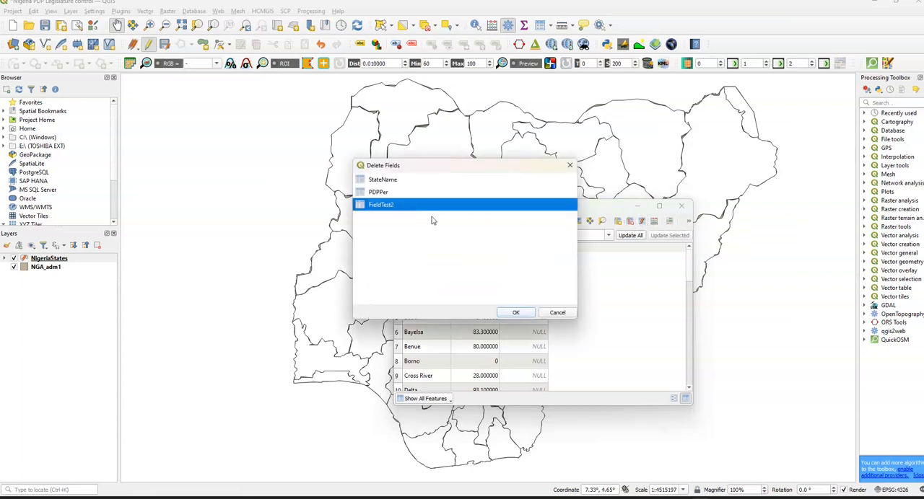
click(515, 313)
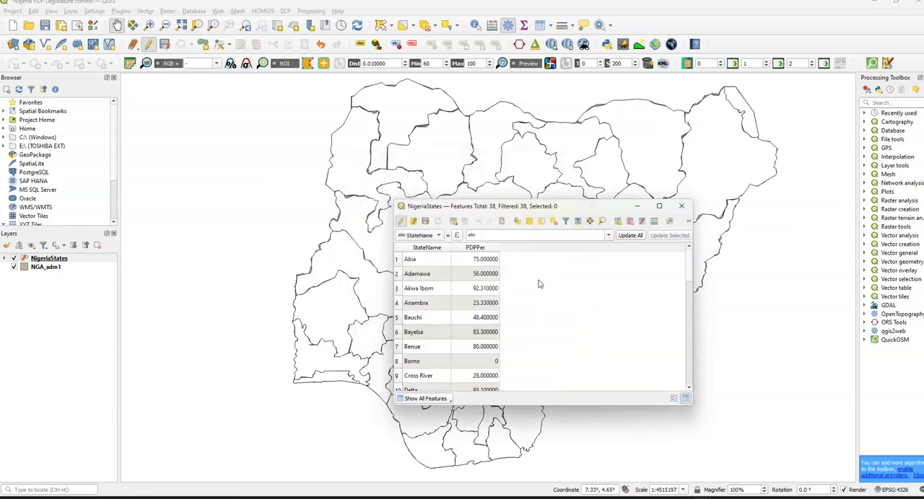
Step: Open the Field Calculator for the NigeriaStates table and choose to create a new field
click(655, 222)
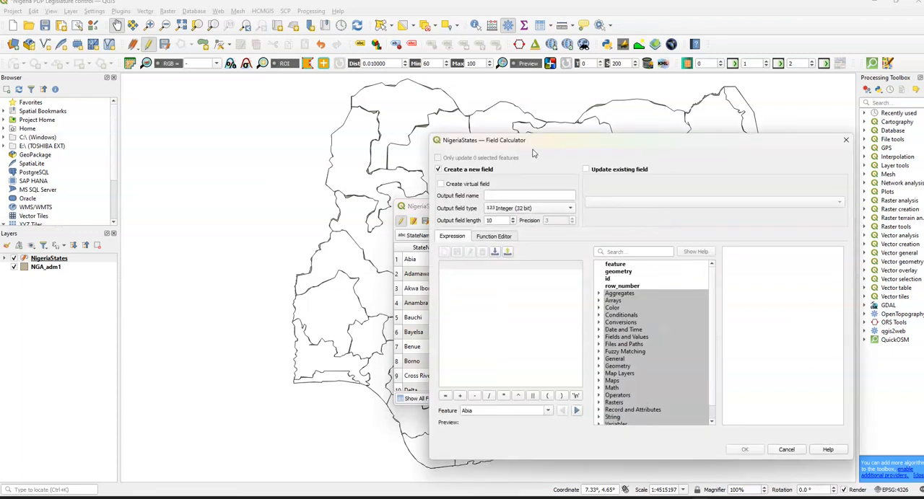
drag(544, 142, 525, 129)
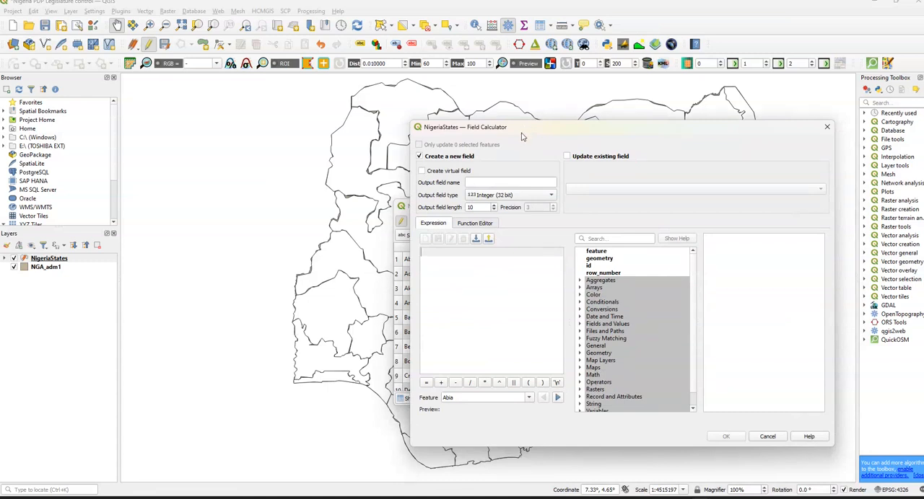
click(419, 157)
click(419, 157)
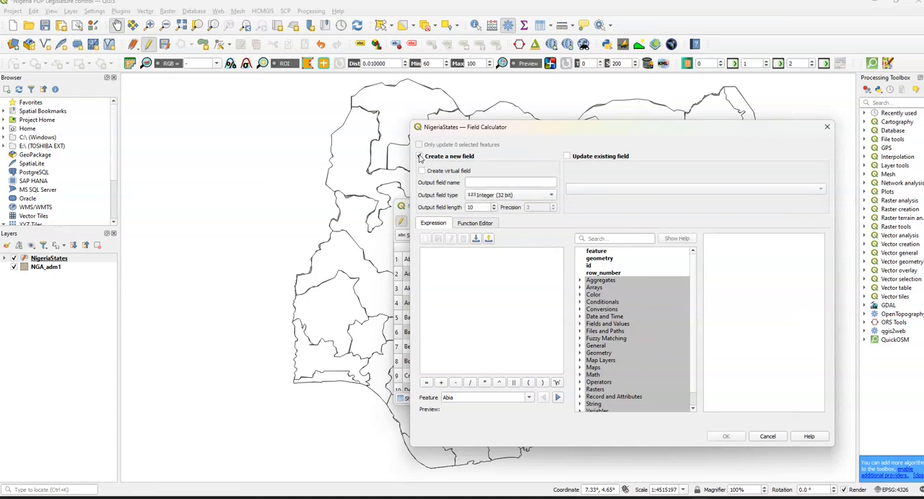
click(419, 157)
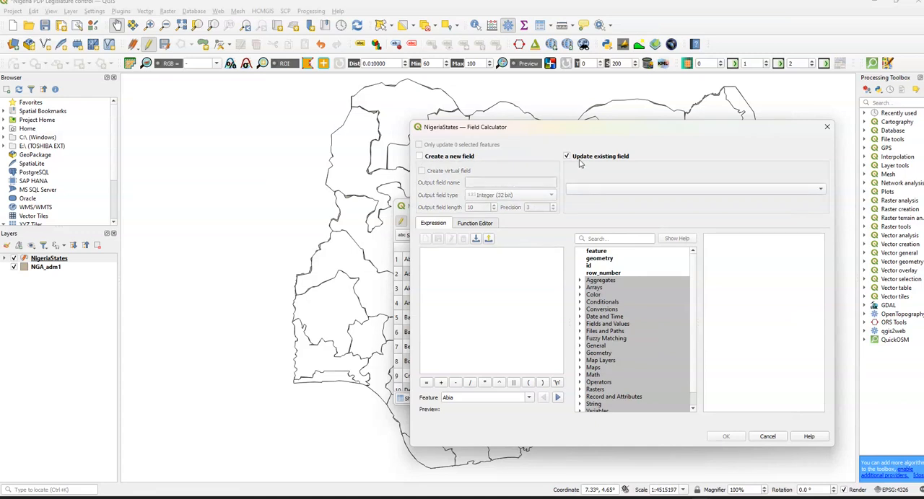
click(420, 157)
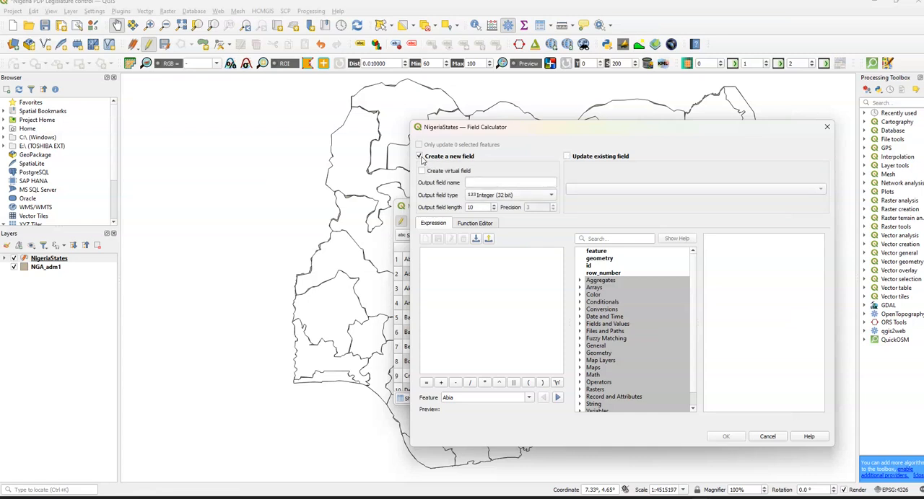
Step: Name the output field AreaState and set its type to Integer (64 bit) with a length of 10
click(496, 182)
click(490, 194)
click(490, 193)
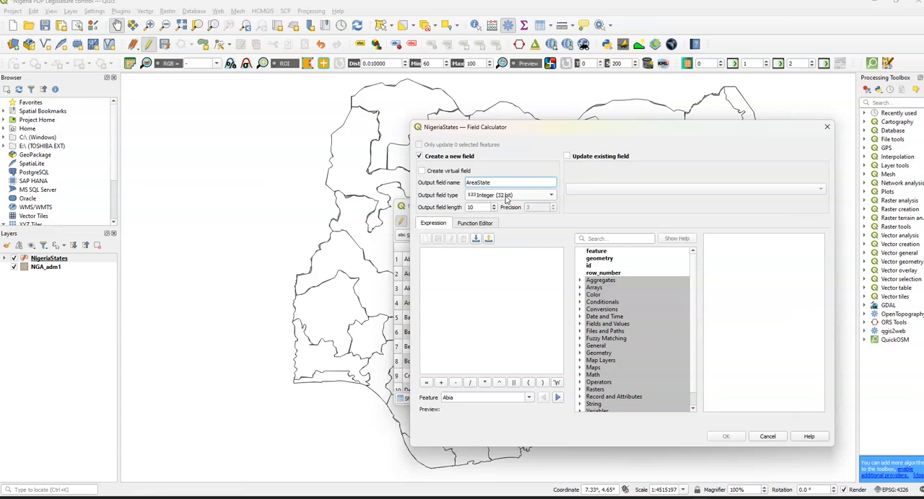
click(507, 200)
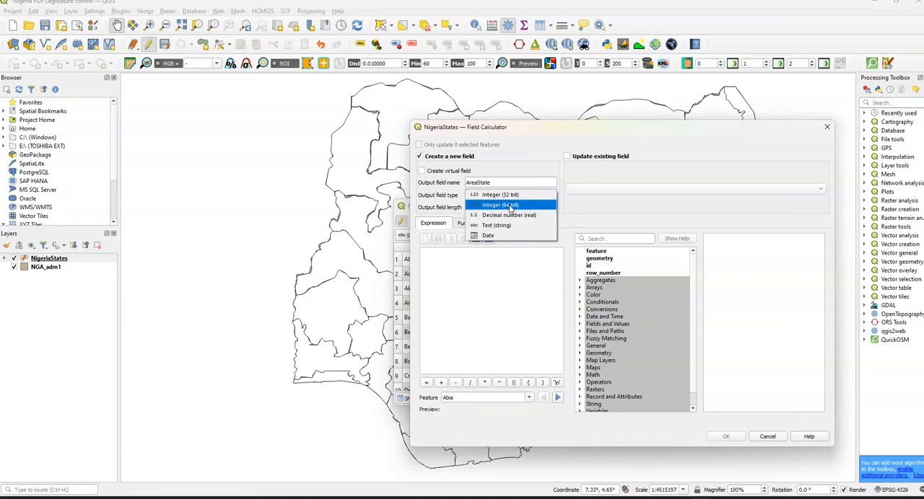
click(510, 205)
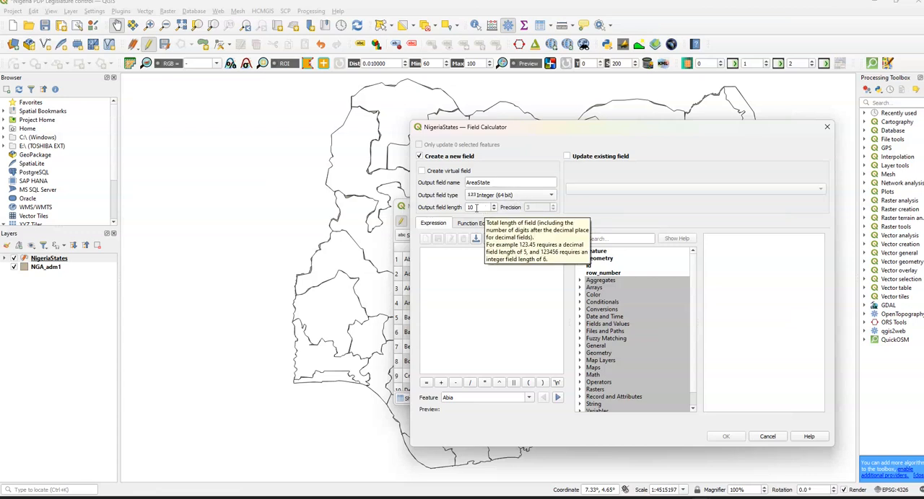
double_click(477, 208)
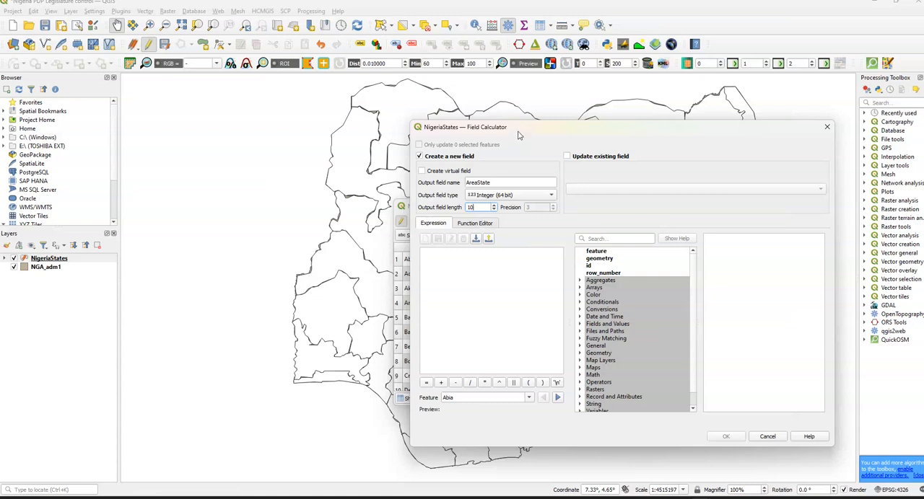
Step: Rename the output field to PerCNPDP and set its type to Integer (32 bit)
drag(519, 137, 632, 146)
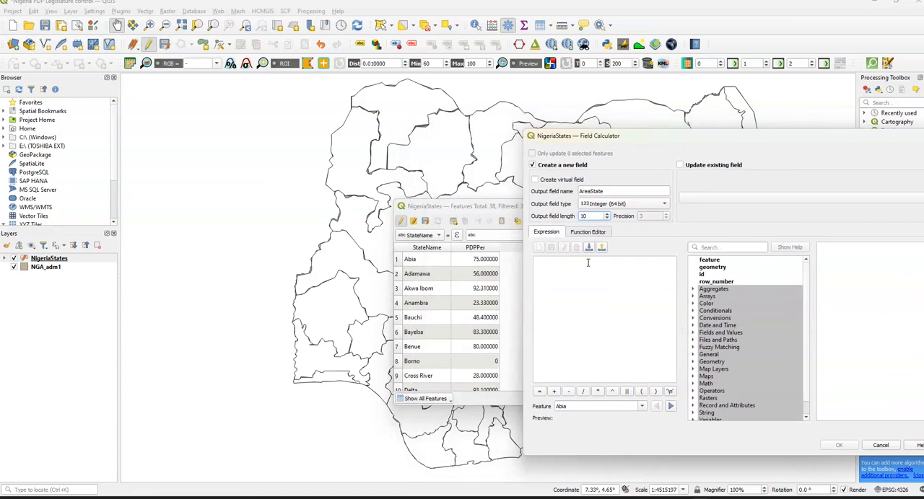
double_click(581, 190)
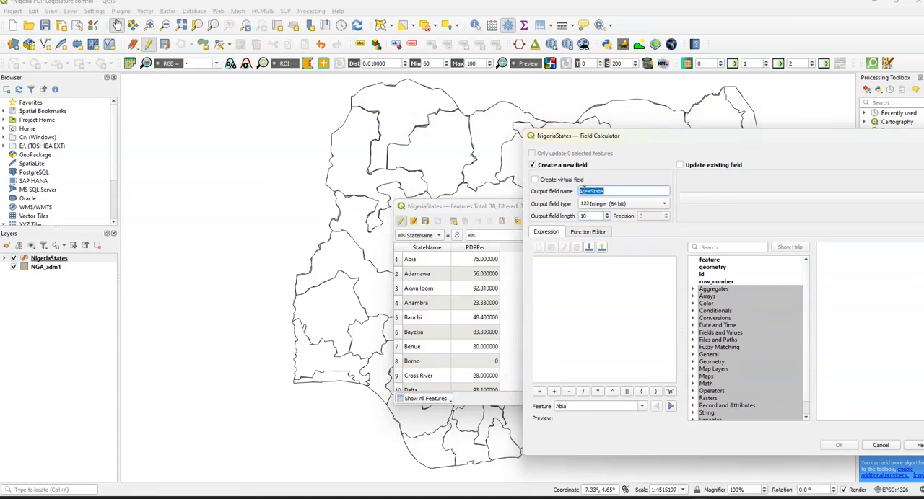
text(PerCNPDP)
drag(667, 142, 610, 131)
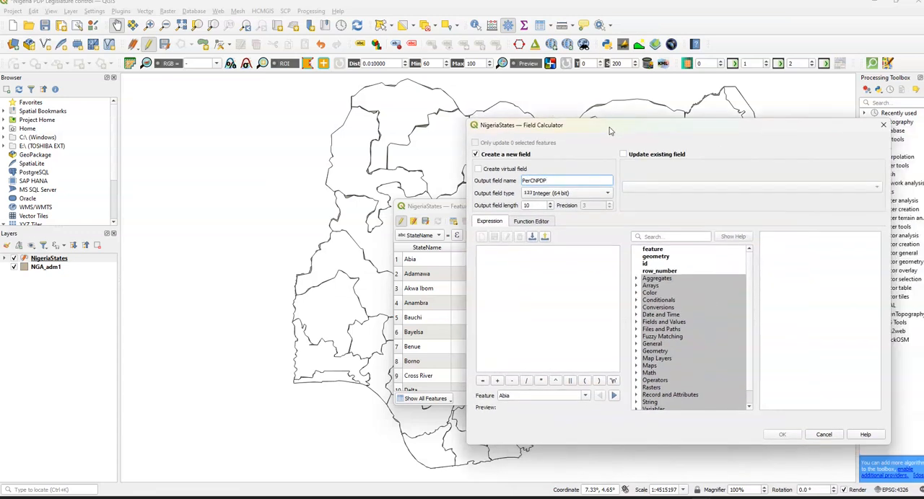
click(590, 263)
drag(610, 129, 678, 126)
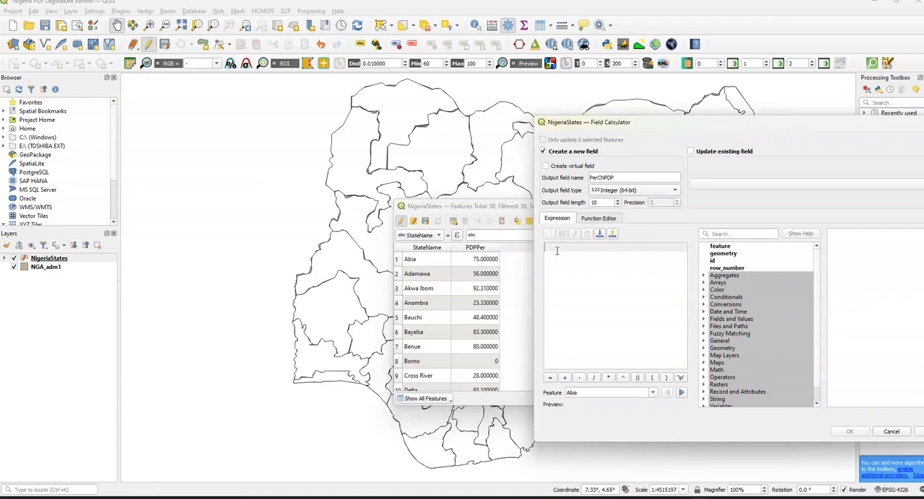
click(618, 192)
click(613, 178)
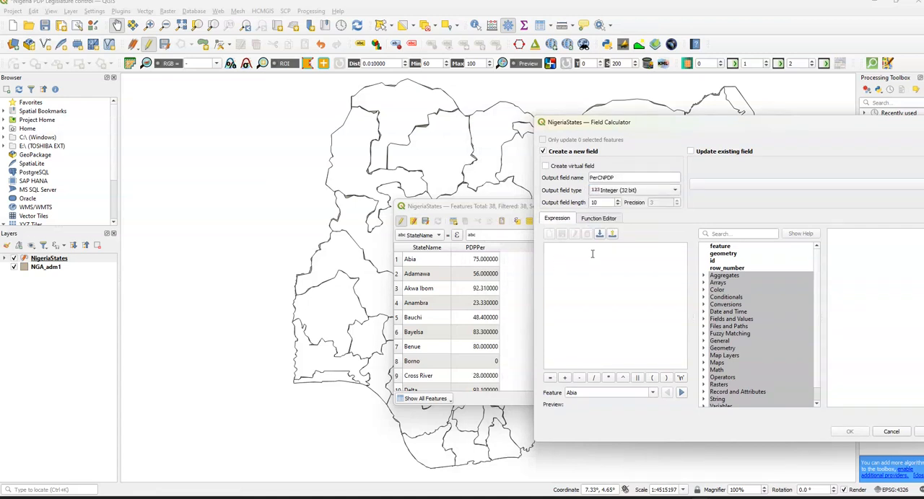
Step: Calculate the PerCNPDP field as 100 - PDPPer, previewing it for Adamawa, and sort the table by StateName
click(592, 254)
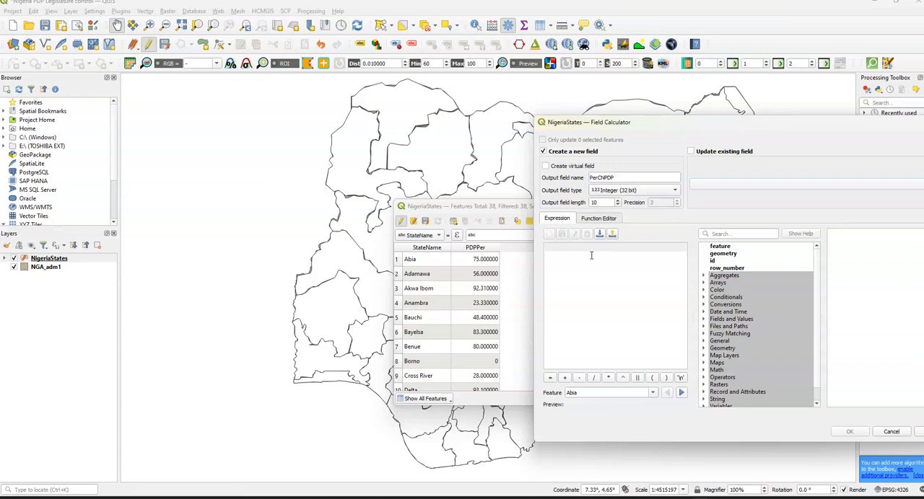
text(100 - PDPPer)
mouse_move(708, 126)
mouse_down()
mouse_move(594, 113)
mouse_move(702, 115)
mouse_up()
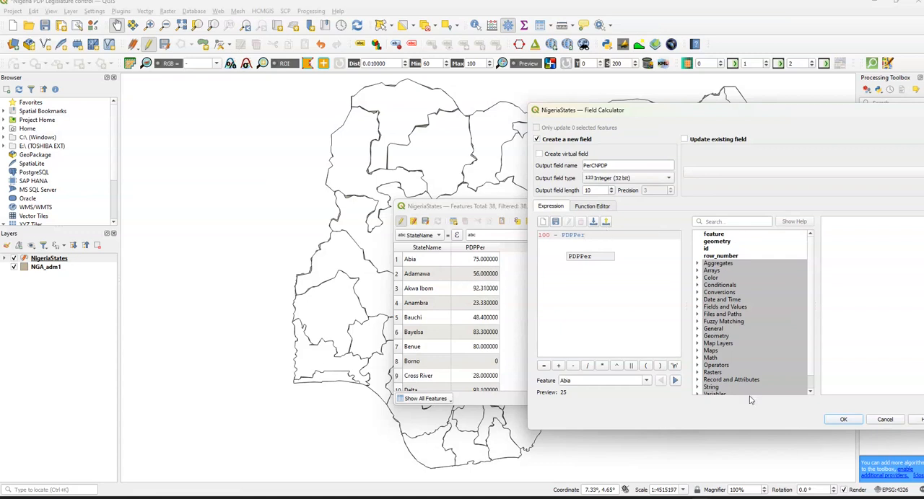
click(645, 381)
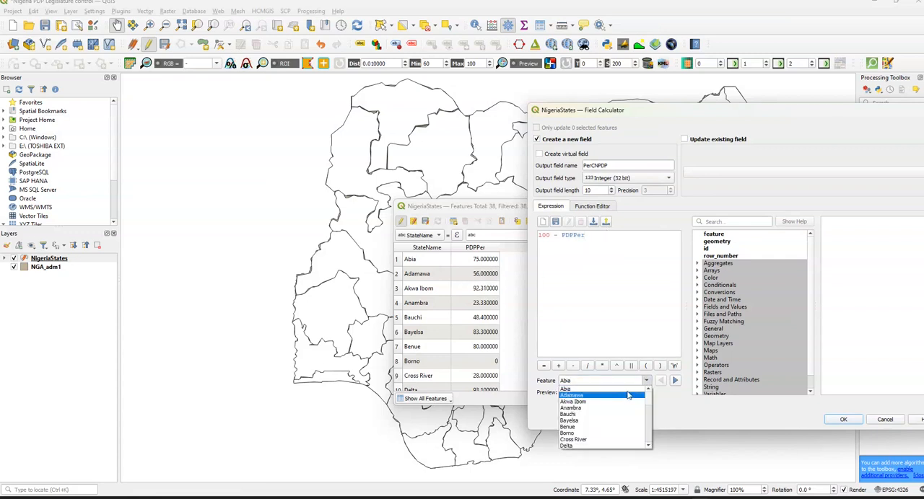
click(626, 396)
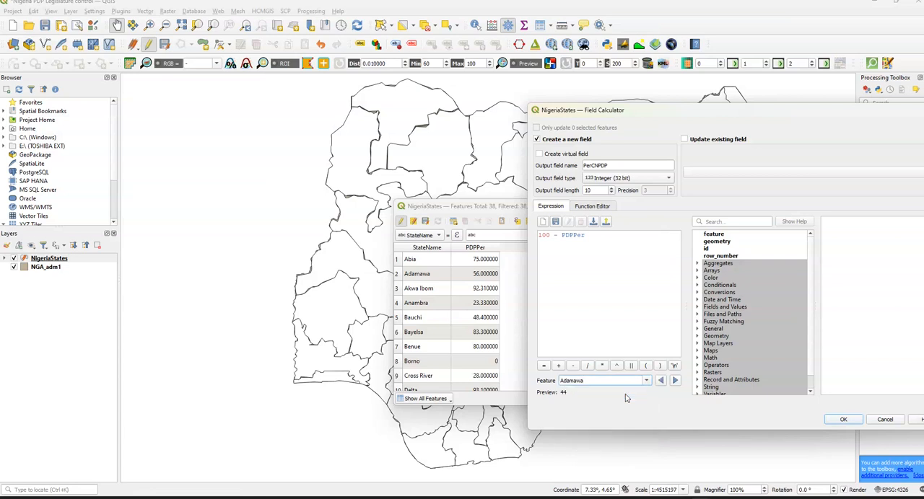
click(845, 421)
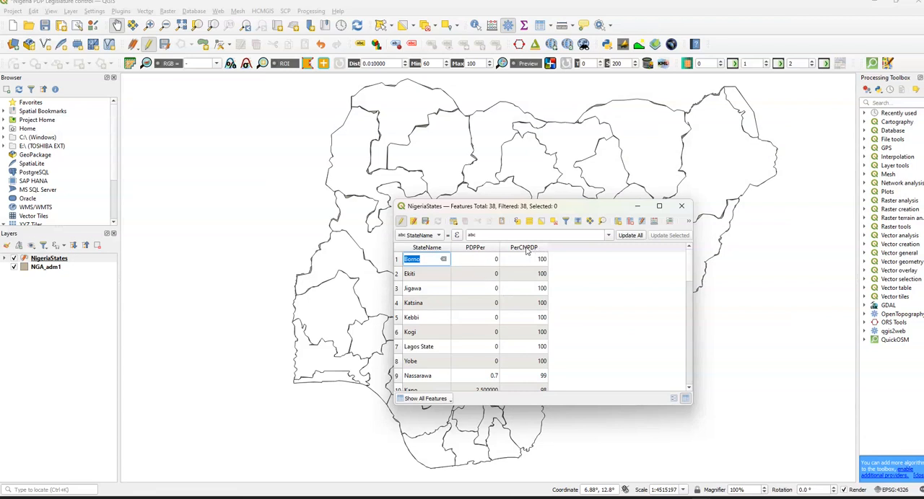
click(418, 250)
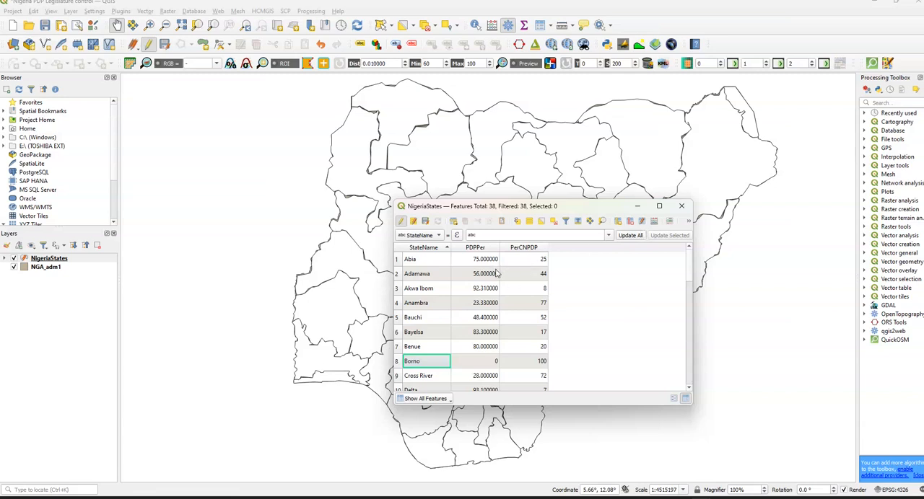
Step: Set up another new calculated field named AreaStates with the type Integer (64 bit)
click(654, 221)
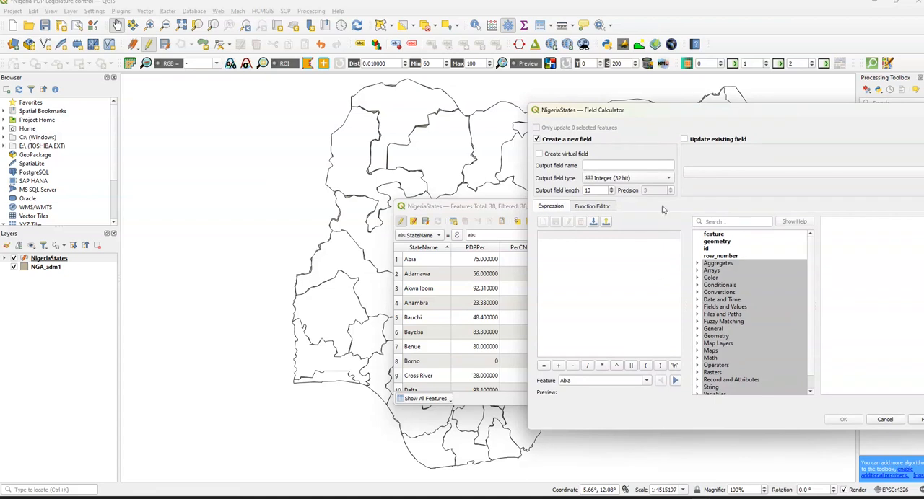
drag(682, 113, 607, 114)
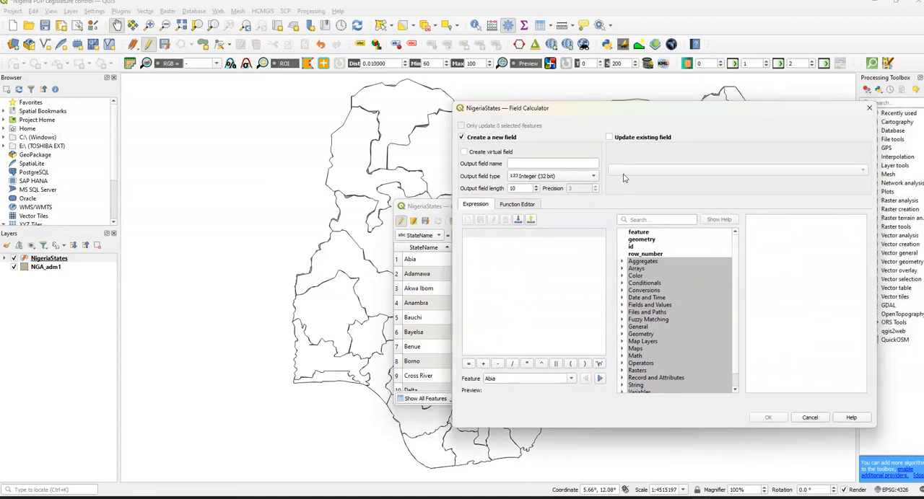
click(583, 178)
click(568, 187)
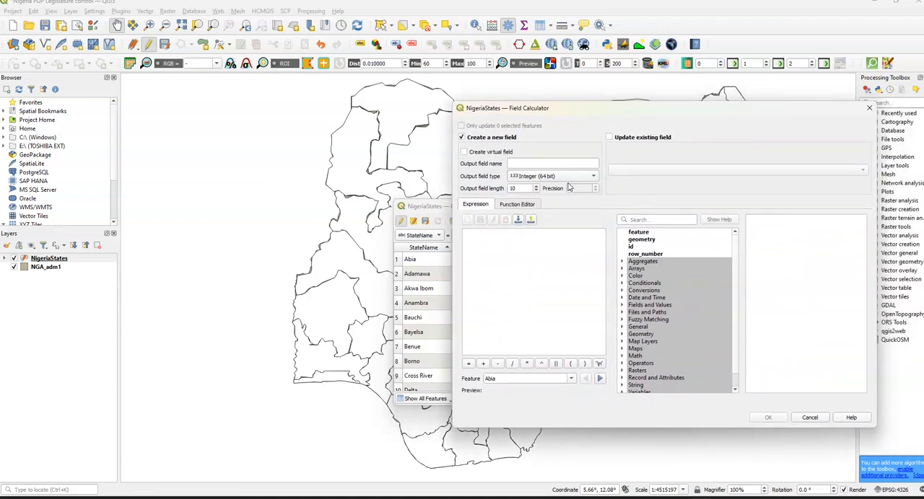
click(539, 160)
Step: Browse the Field Calculator's function groups and examine the functions available under Geometry
scroll(671, 305, down, 1)
scroll(671, 305, up, 1)
double_click(647, 334)
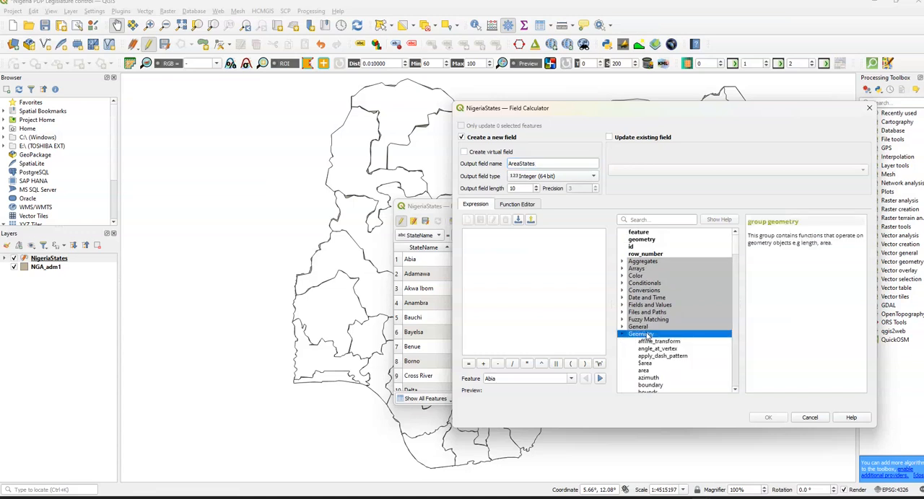
scroll(664, 350, down, 3)
scroll(664, 350, down, 15)
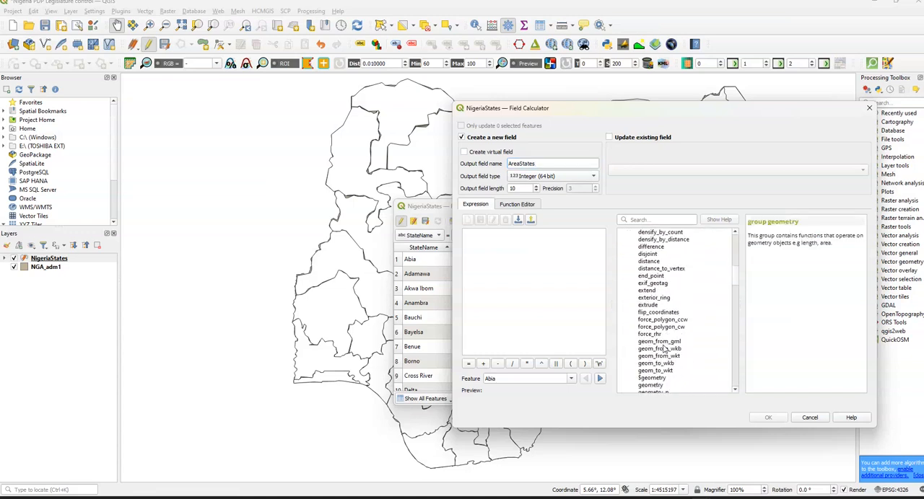
scroll(663, 348, up, 20)
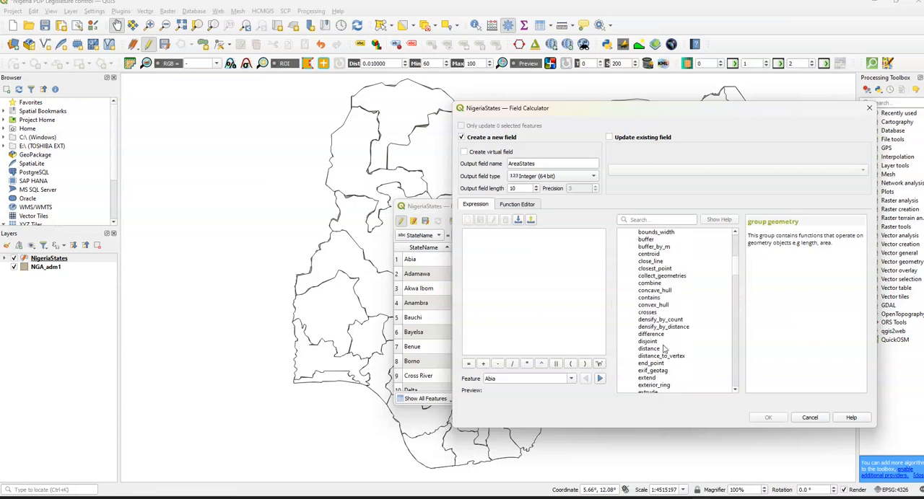
click(644, 219)
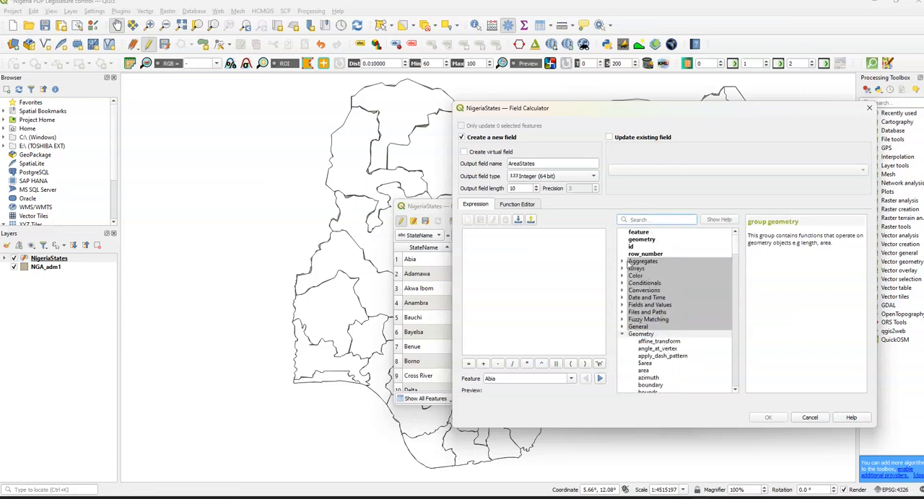
scroll(671, 282, down, 6)
scroll(671, 283, down, 20)
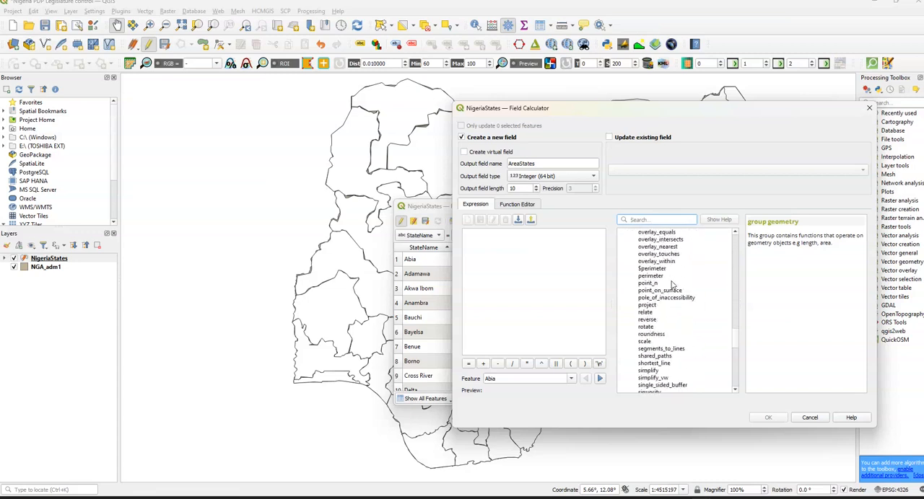
scroll(671, 283, down, 3)
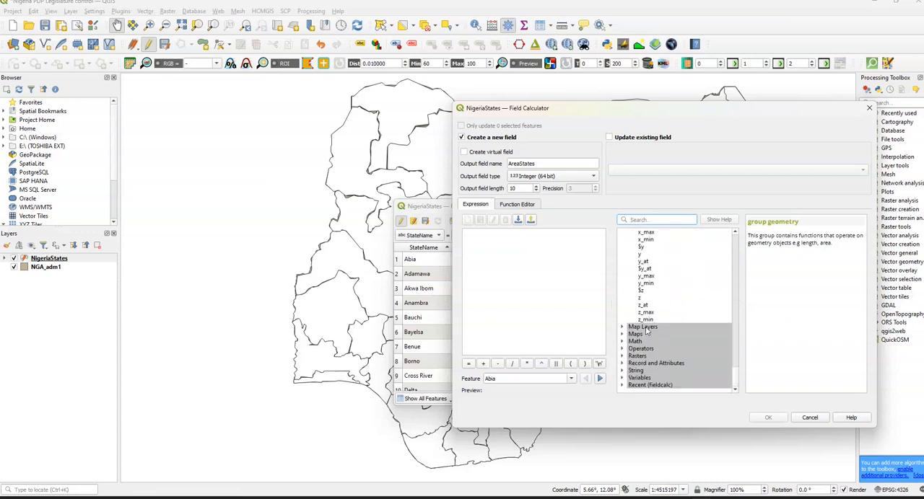
scroll(651, 358, up, 15)
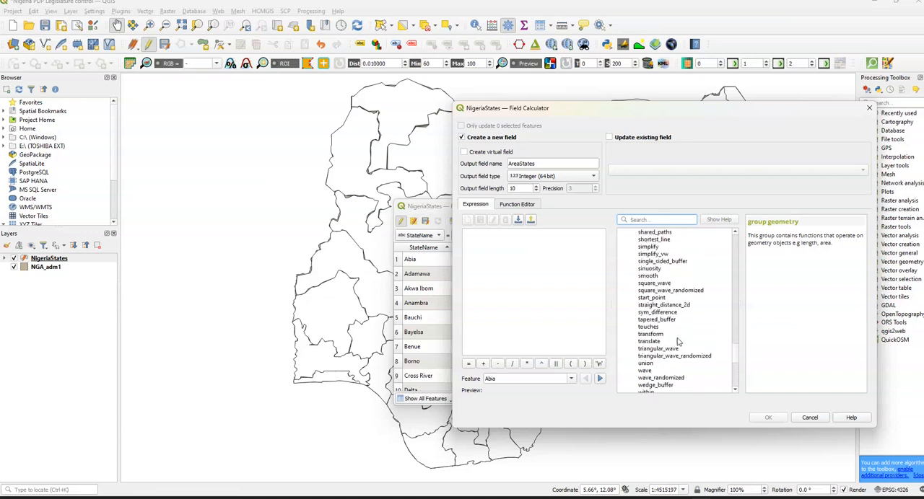
scroll(677, 342, up, 20)
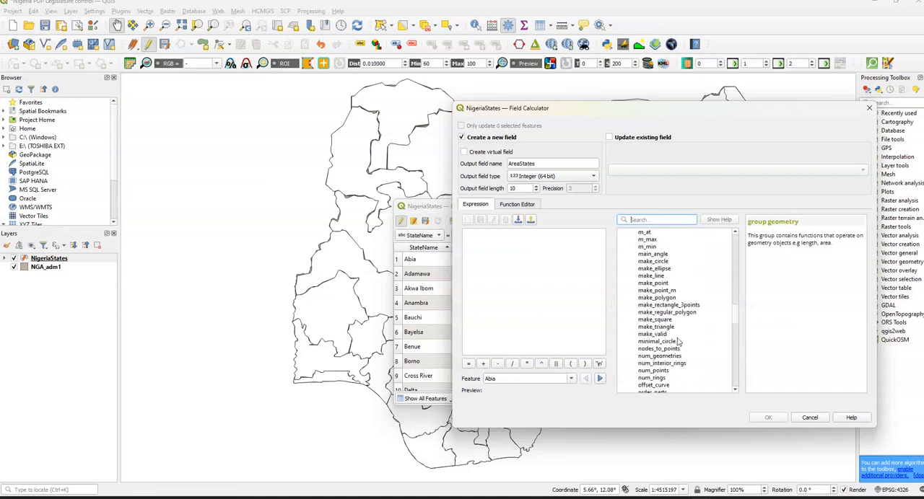
scroll(677, 342, up, 6)
scroll(677, 342, up, 15)
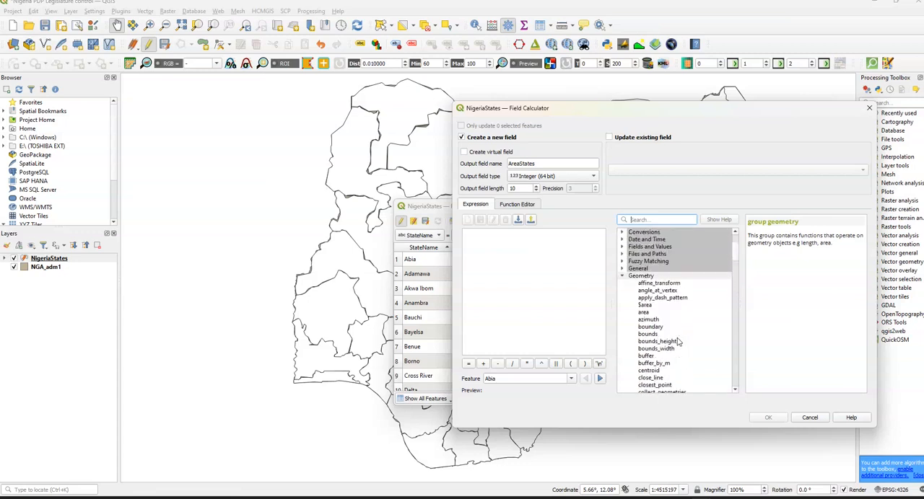
Step: Calculate the AreaStates field with the $area geometry function
click(660, 297)
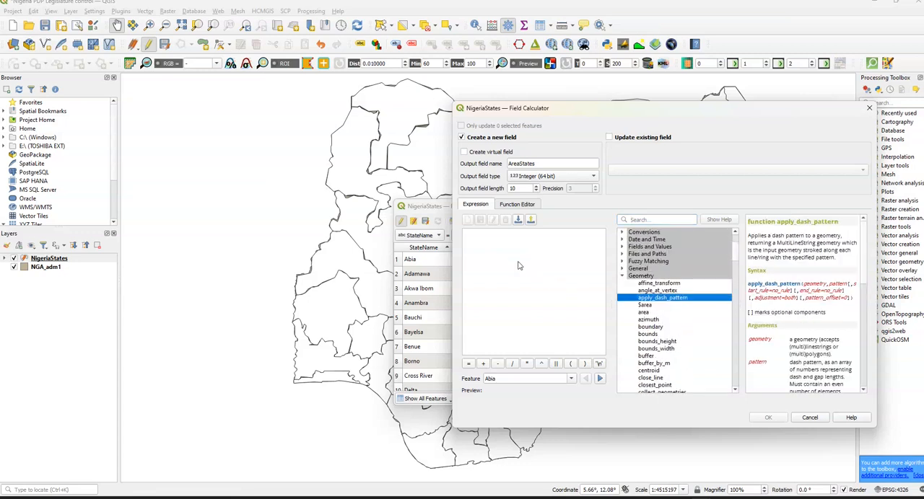
double_click(638, 305)
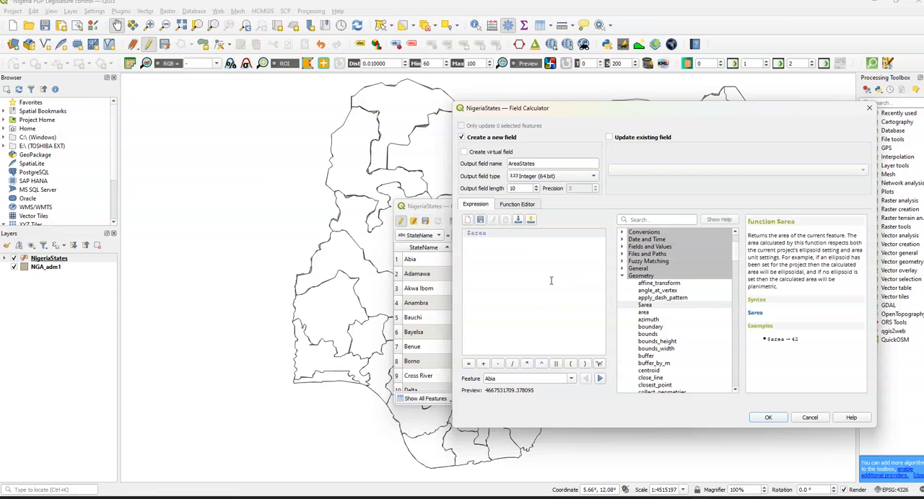
click(781, 417)
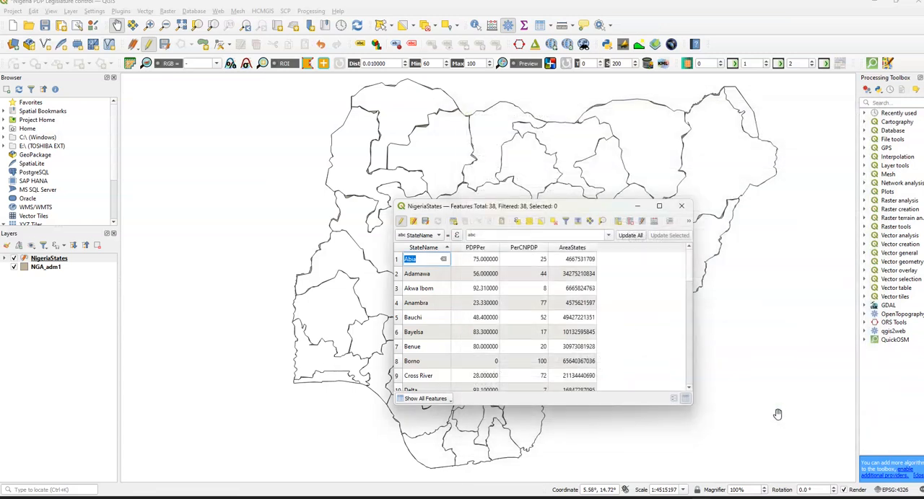
Step: Select the Abia and Adamawa rows in turn to compare their AreaStates values with their shapes on the map
double_click(583, 263)
click(614, 265)
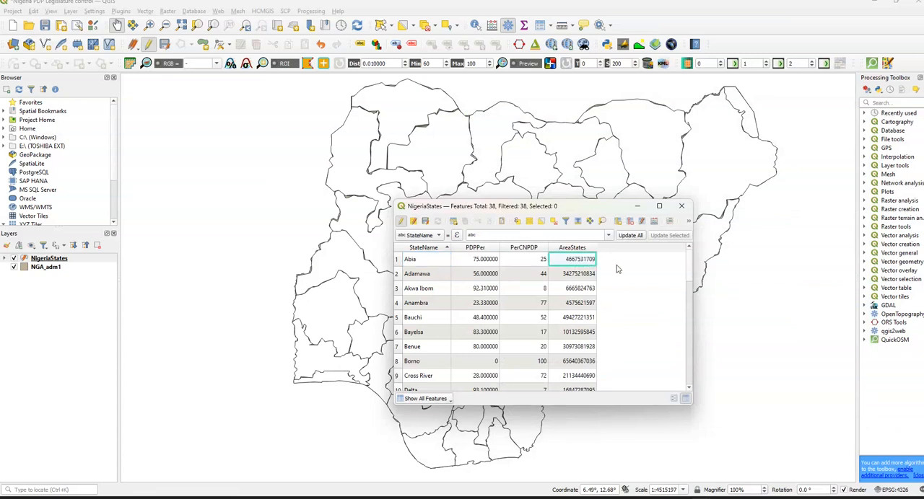
drag(521, 208, 705, 168)
click(583, 224)
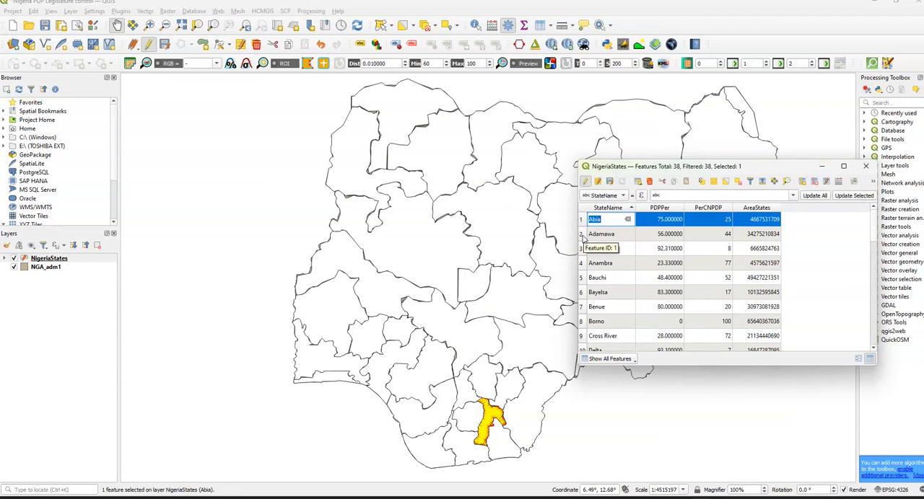
click(582, 235)
drag(634, 170, 184, 169)
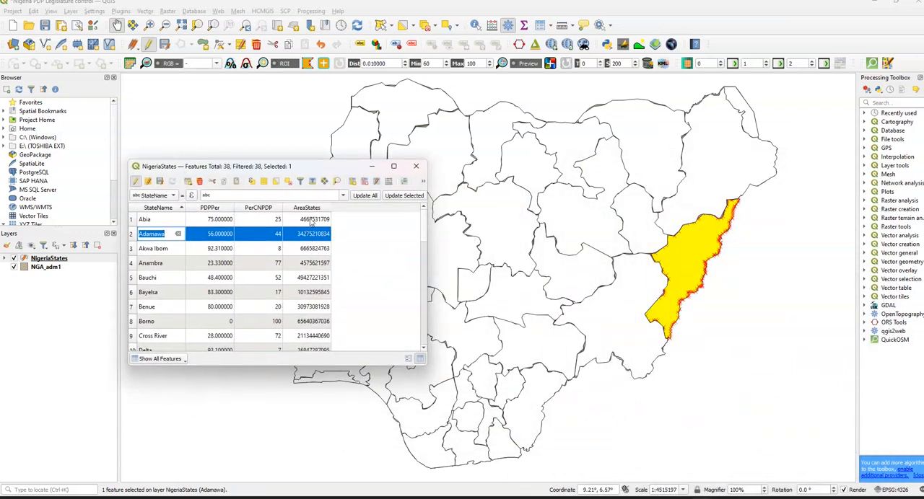
drag(324, 173, 648, 226)
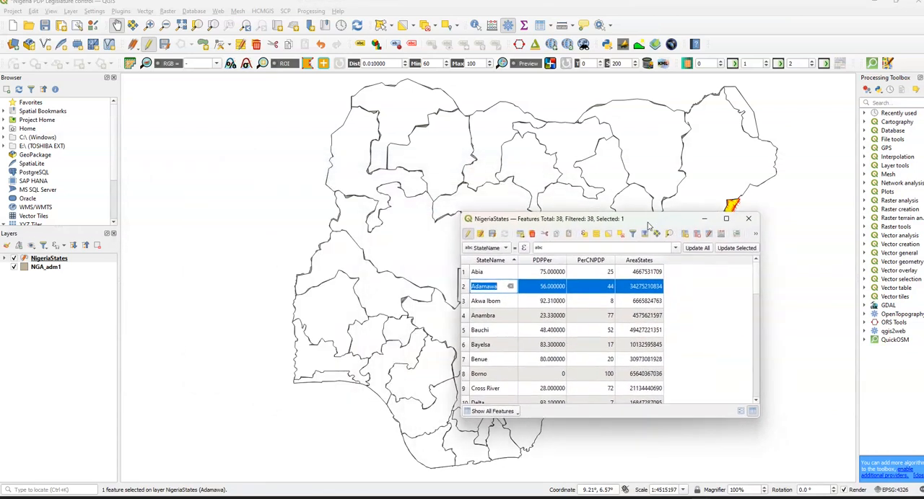